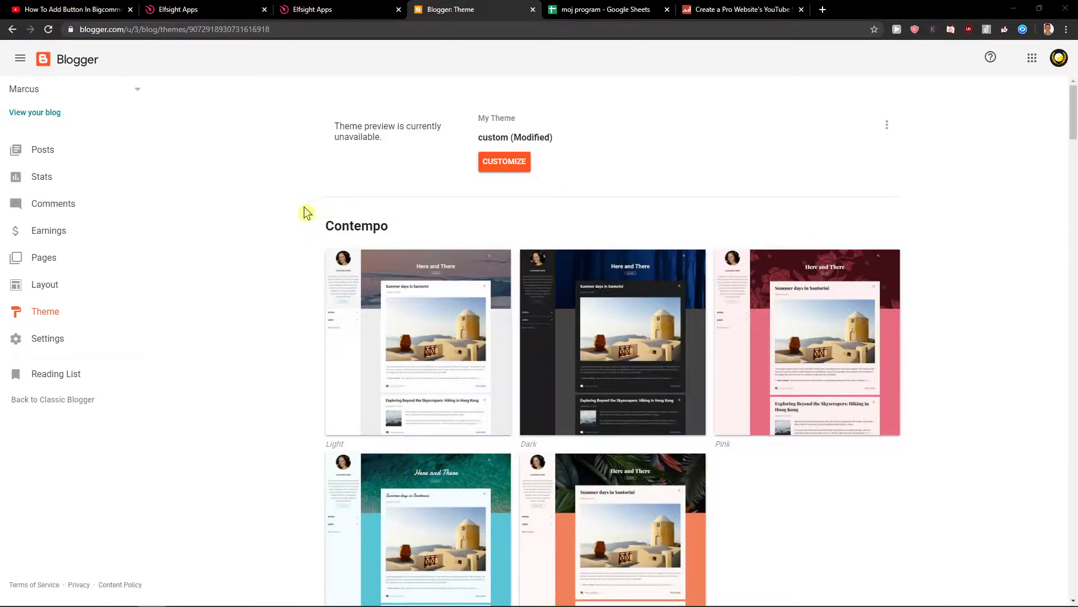
# Open the elfsight.com link from the YouTube video's description in a new tab to view the Elfsight homepage.
pyautogui.scroll(-1, 254, 198)
pyautogui.scroll(1, 242, 201)
pyautogui.click(82, 7)
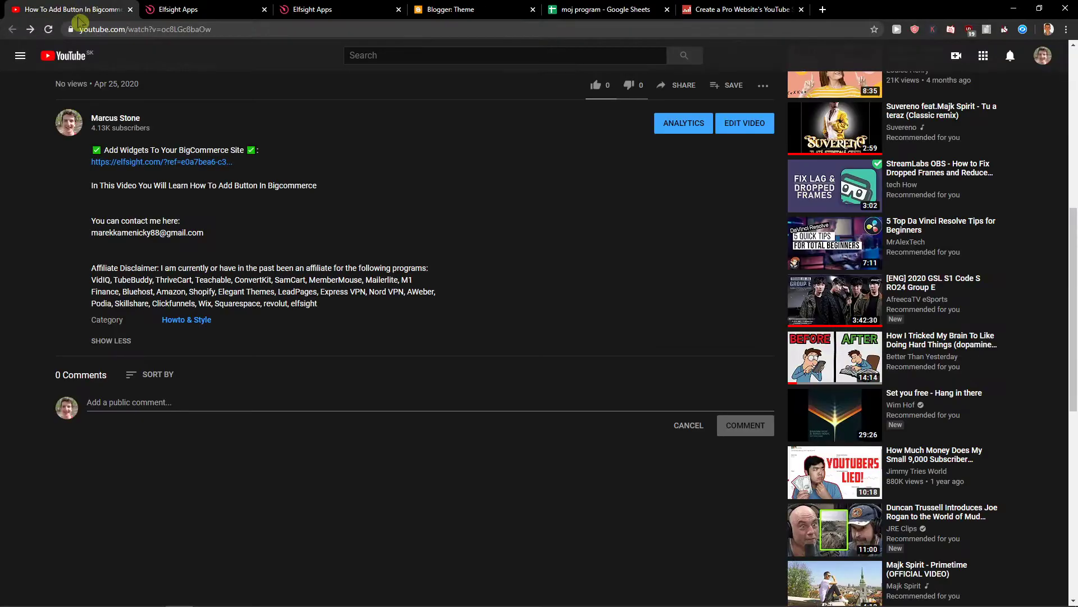
pyautogui.middleClick(146, 163)
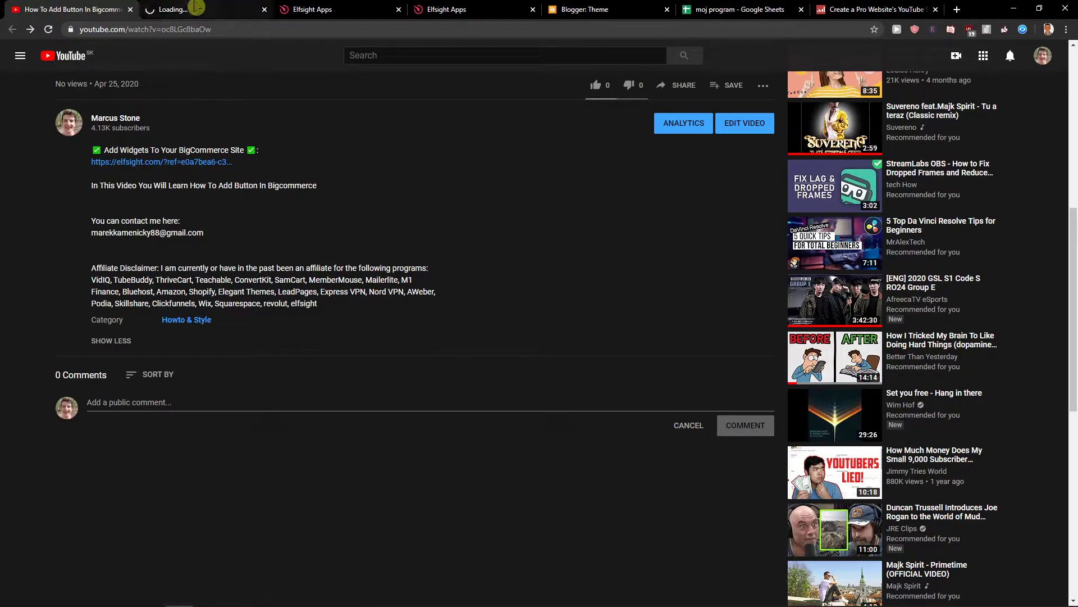
pyautogui.click(191, 9)
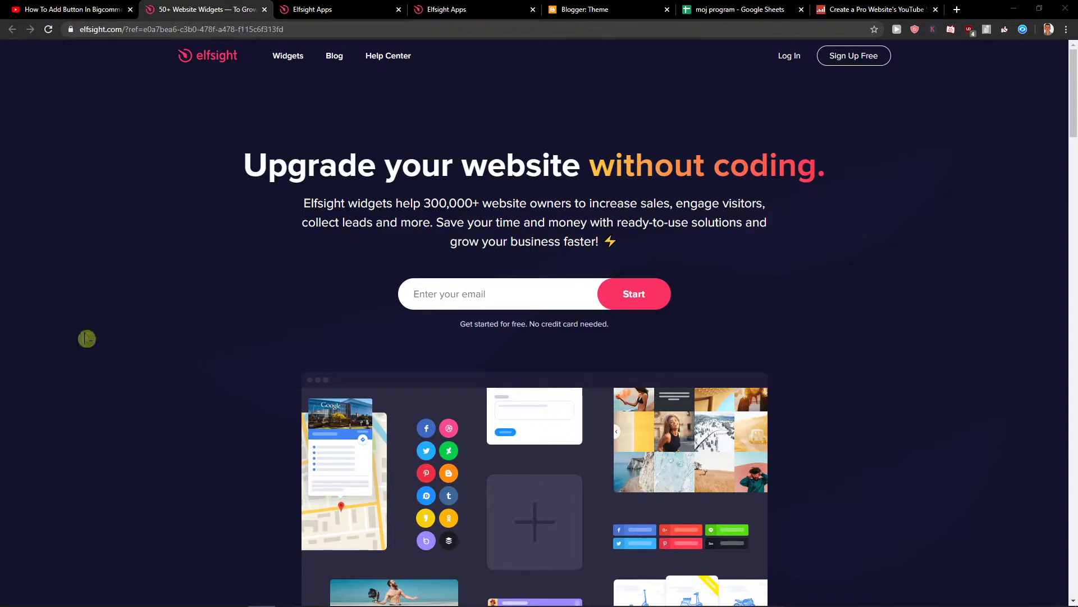
# Go from Elfsight's Sign Up Free page to the My applications dashboard listing Team Showcase and Restaurant Menu.
pyautogui.click(853, 61)
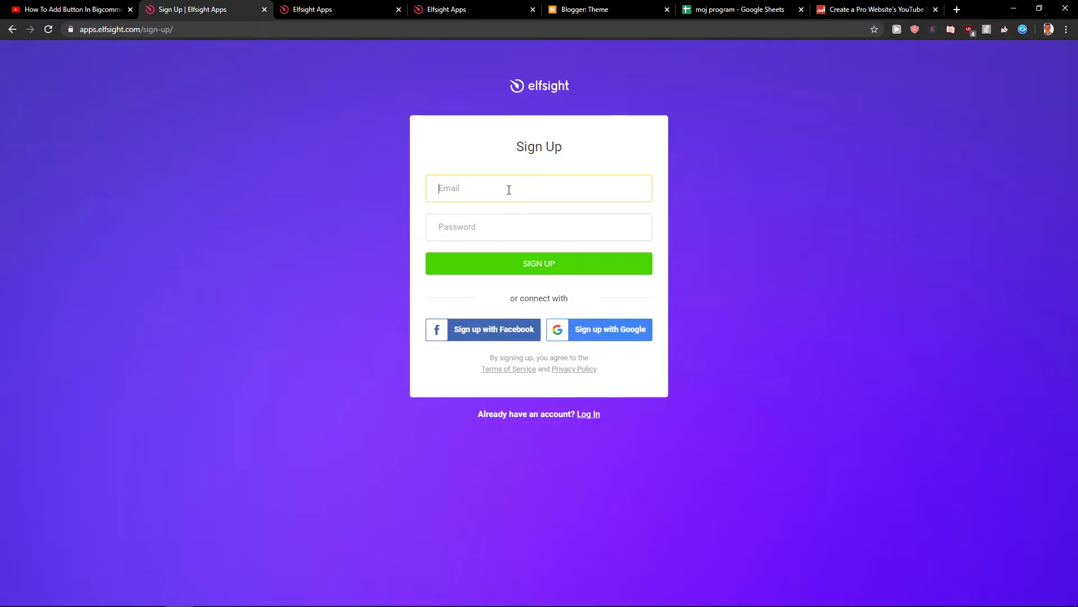
pyautogui.click(12, 29)
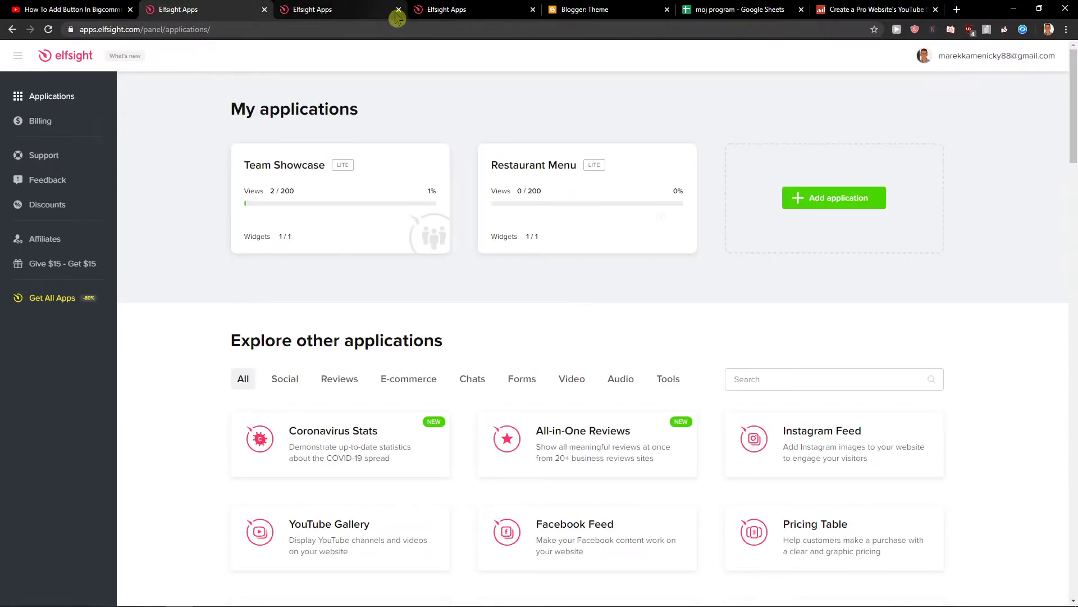
# Close the duplicate Elfsight tab, search the apps for 'youtube', and start a YouTube Gallery widget.
pyautogui.click(753, 371)
pyautogui.write('y')
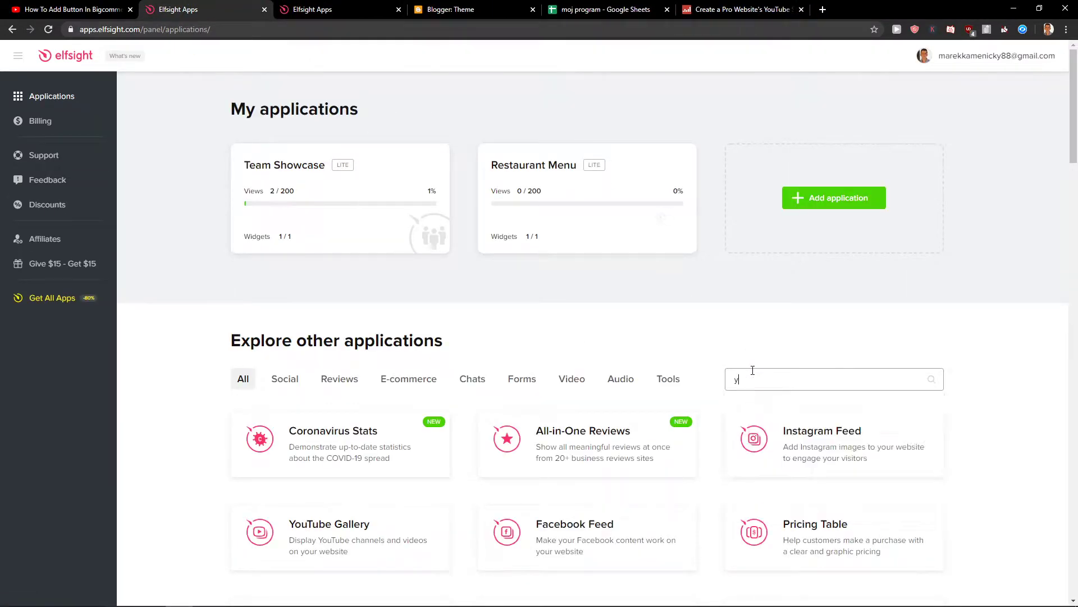
pyautogui.write('outube')
pyautogui.scroll(-2, 672, 309)
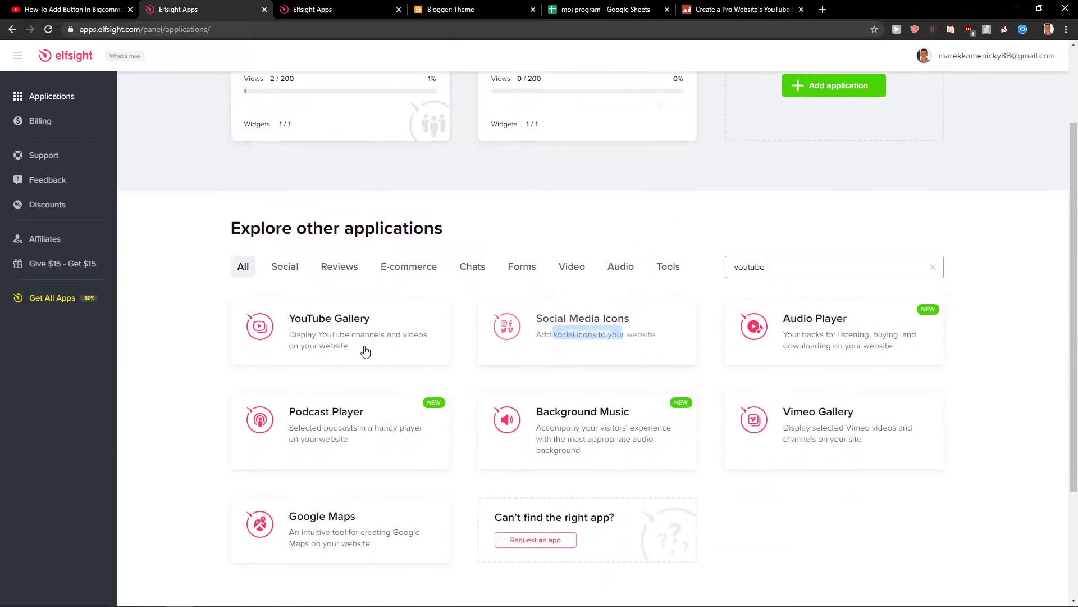
pyautogui.click(386, 339)
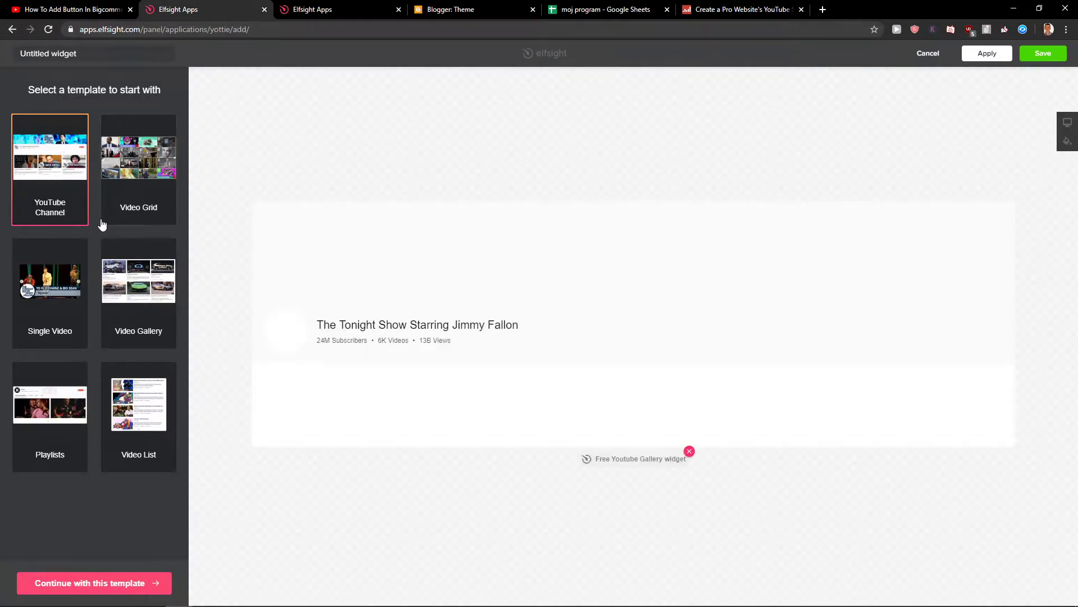
# Preview the Video Grid and Video Gallery templates, then go back to the YouTube Channel template.
pyautogui.click(110, 223)
pyautogui.click(130, 340)
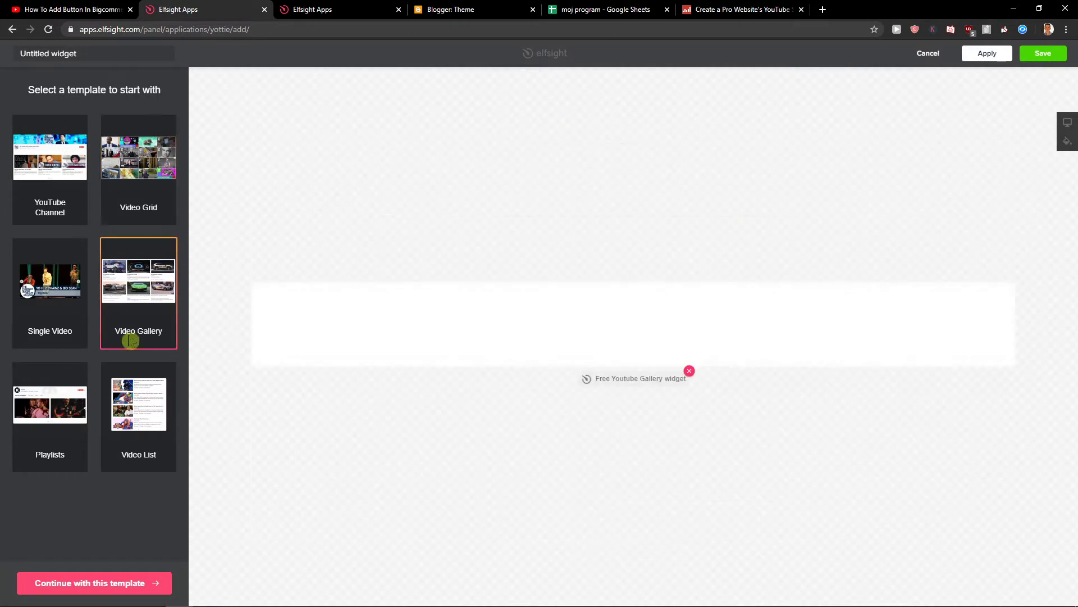
pyautogui.click(48, 223)
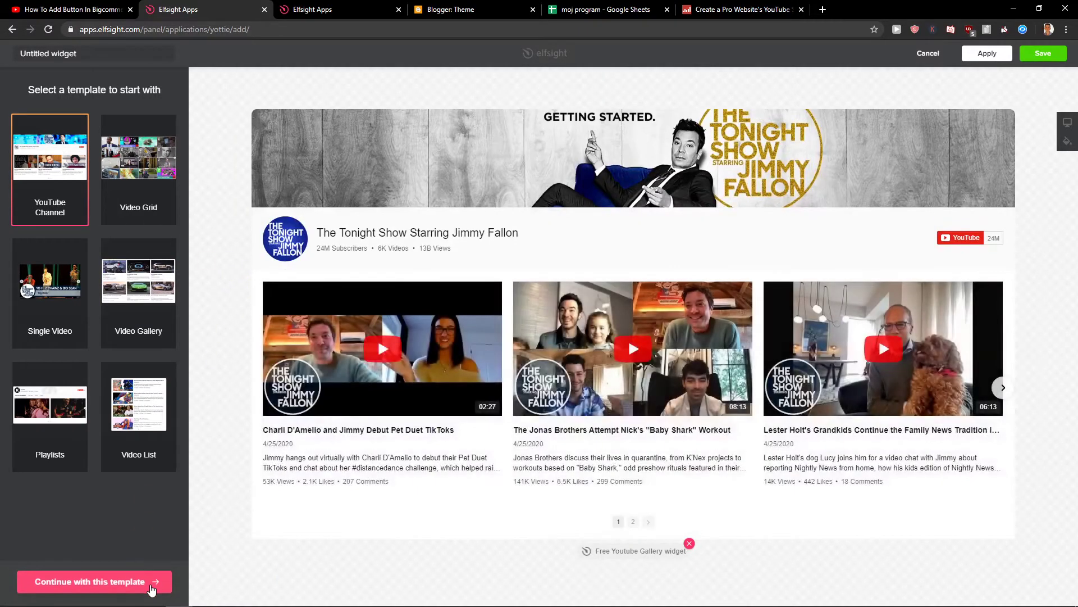
# Continue with the YouTube Channel template and select the default channel URL in the source settings.
pyautogui.click(147, 583)
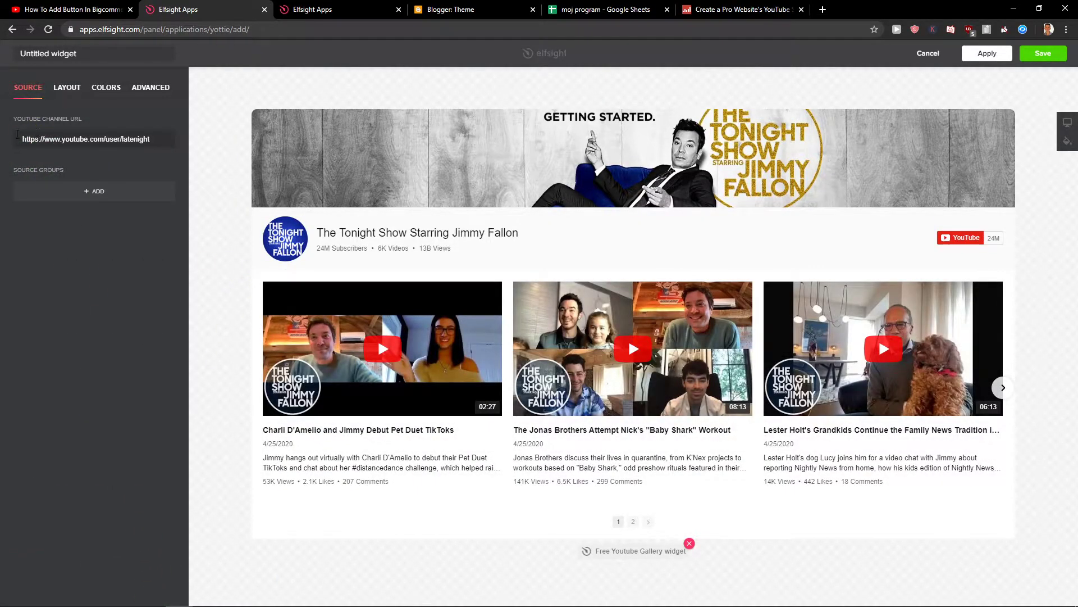
pyautogui.moveTo(17, 137); pyautogui.dragTo(217, 145)
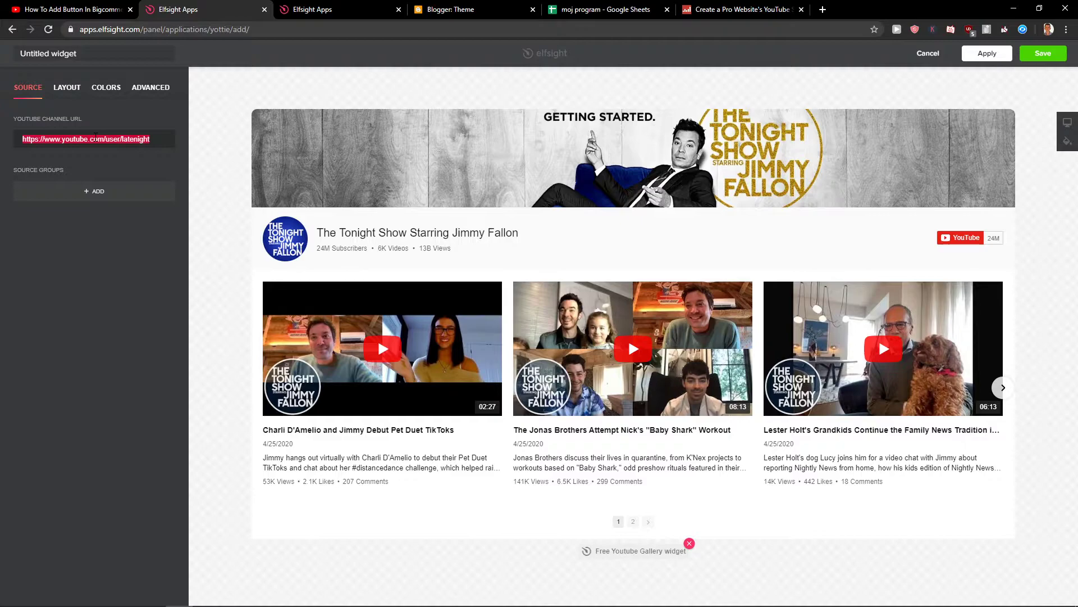
pyautogui.moveTo(79, 118)
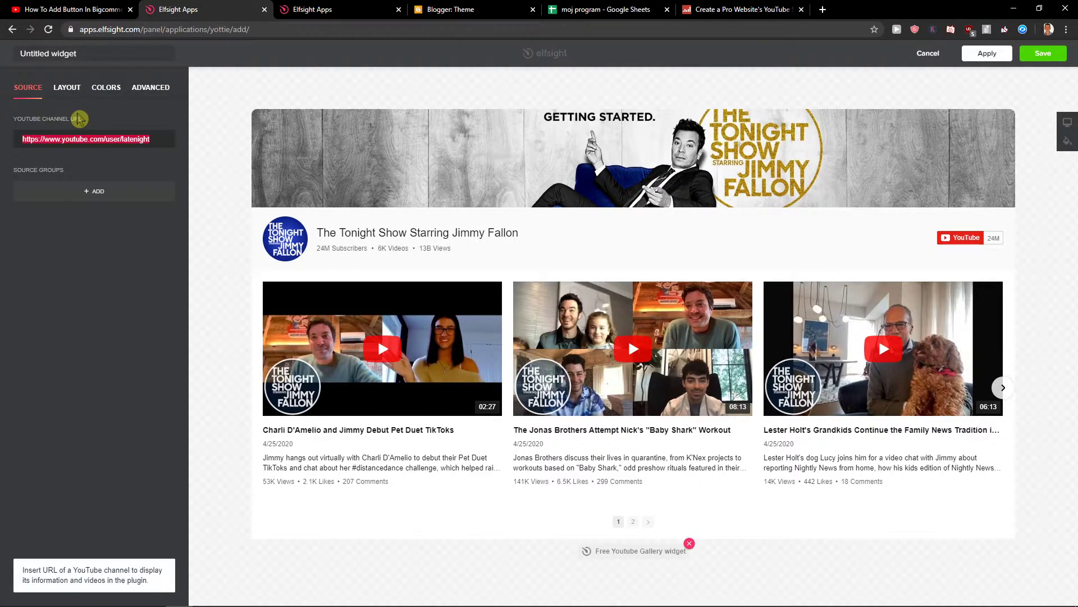
# Browse the widget's Layout, Colors and Advanced settings, ending back on the Source settings.
pyautogui.click(67, 88)
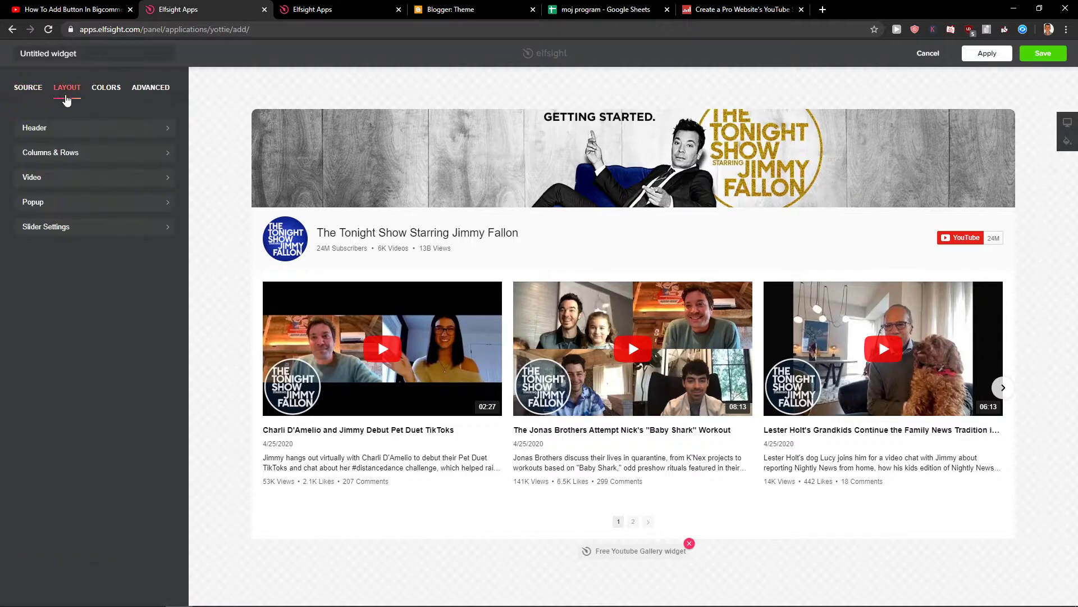
pyautogui.click(110, 89)
pyautogui.click(145, 89)
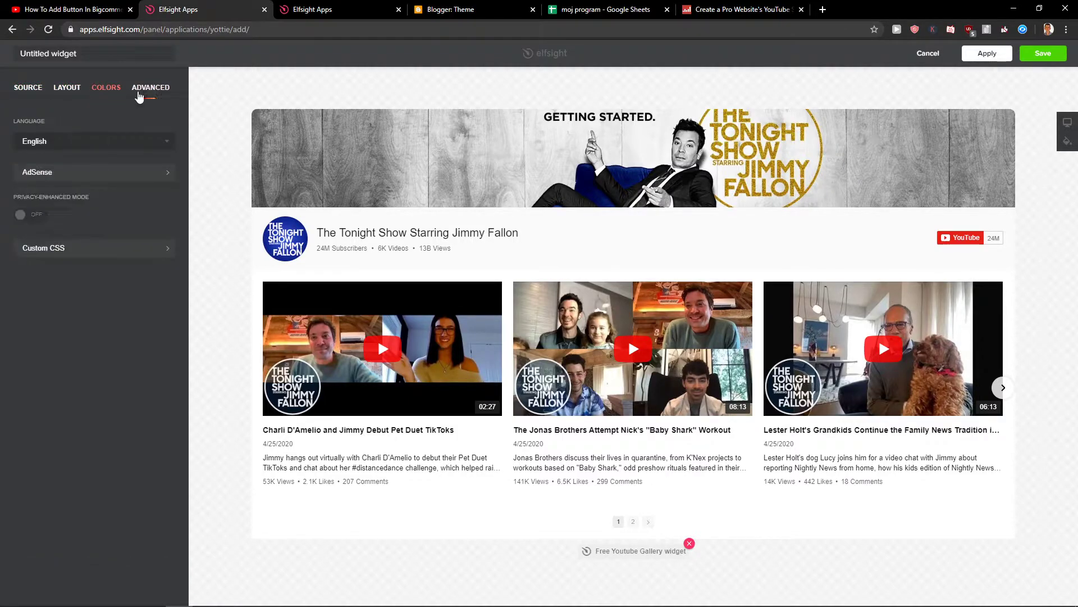
pyautogui.click(29, 88)
pyautogui.click(107, 87)
pyautogui.click(28, 88)
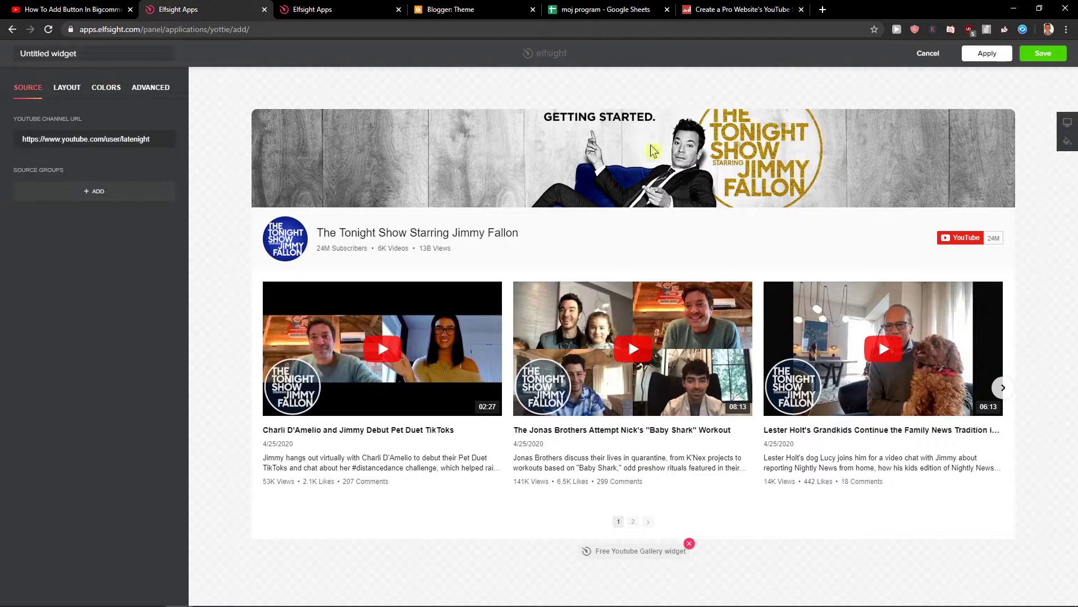
# Save the YouTube Gallery widget and view Team Showcase's Single App plans: Lite, Basic, Pro, Enterprise.
pyautogui.click(1043, 53)
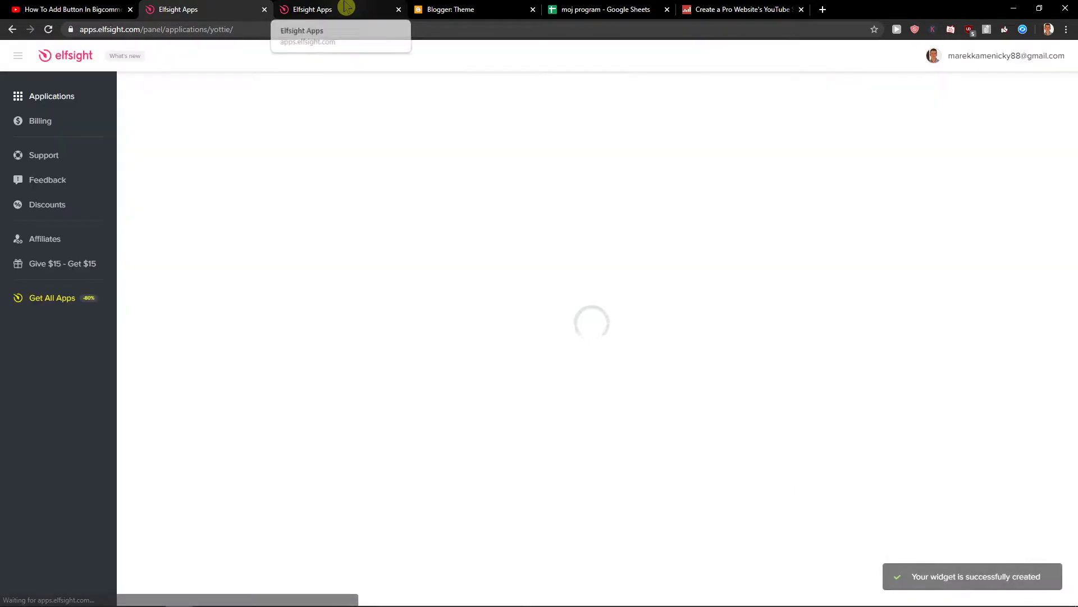
pyautogui.click(346, 7)
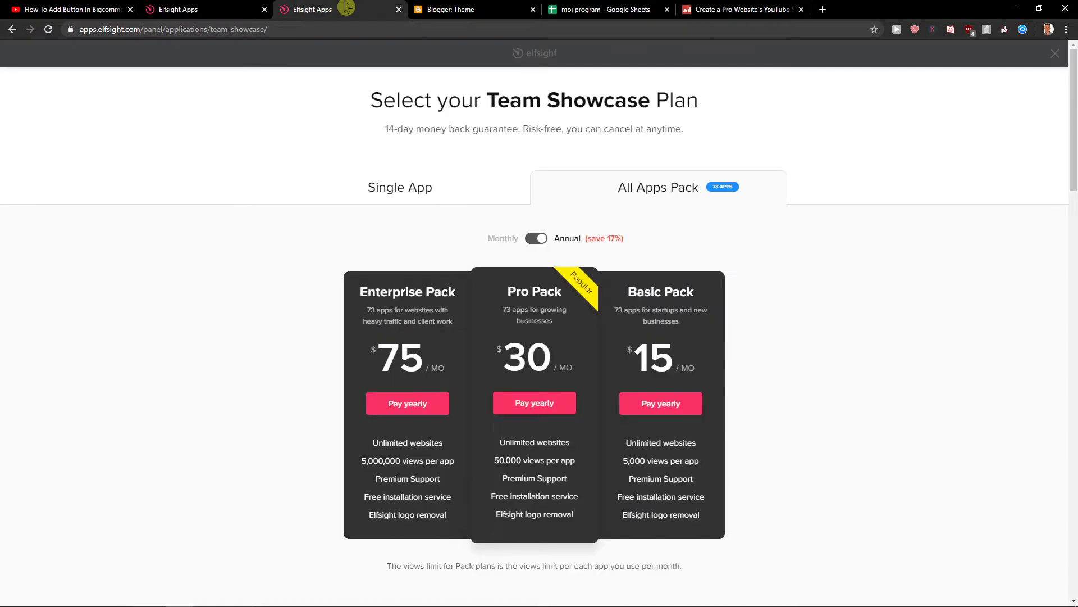
pyautogui.click(403, 203)
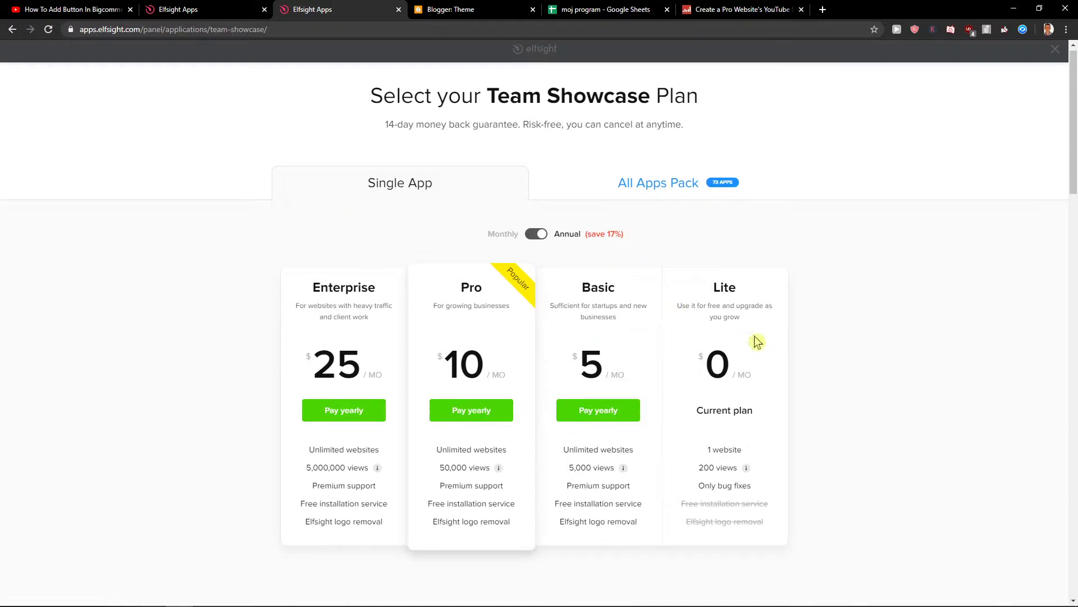
pyautogui.scroll(-1, 724, 346)
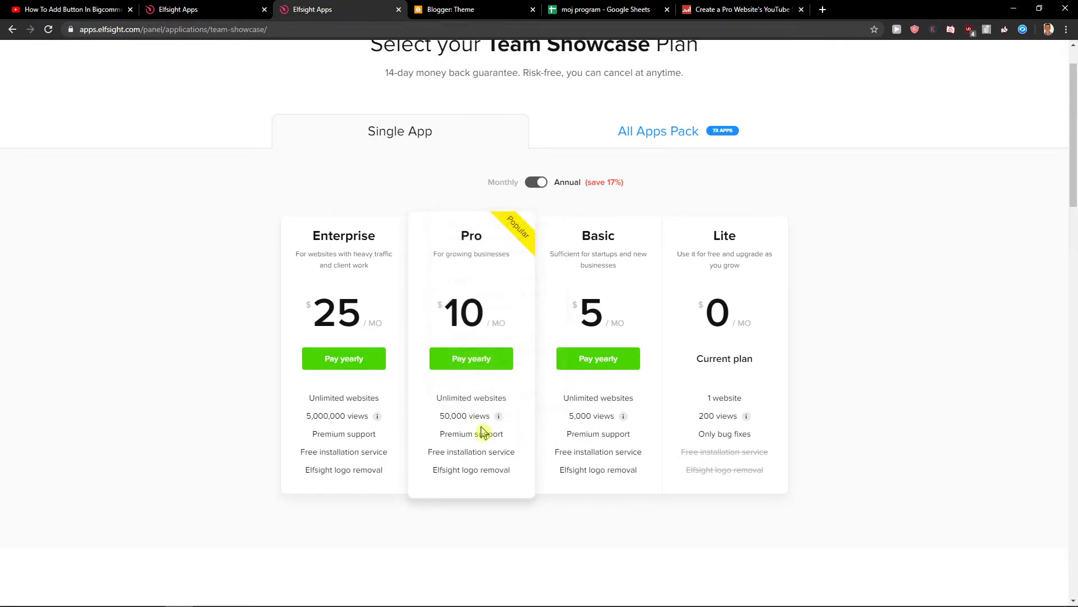
# With the Elfsight embed code ready, open Blogger's All pages list showing the draft Home page.
pyautogui.click(242, 10)
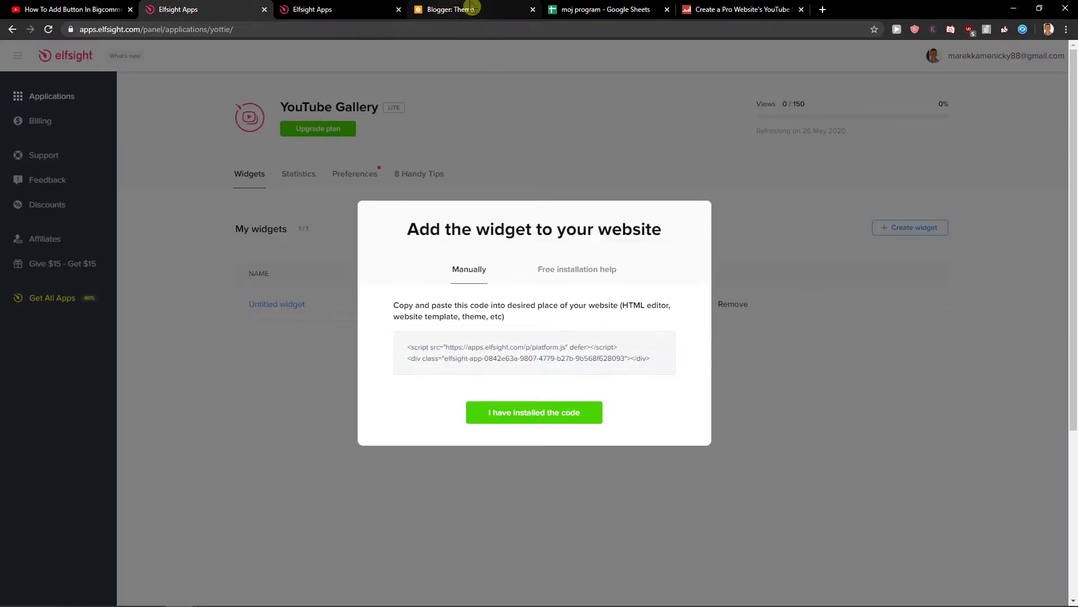
pyautogui.click(451, 9)
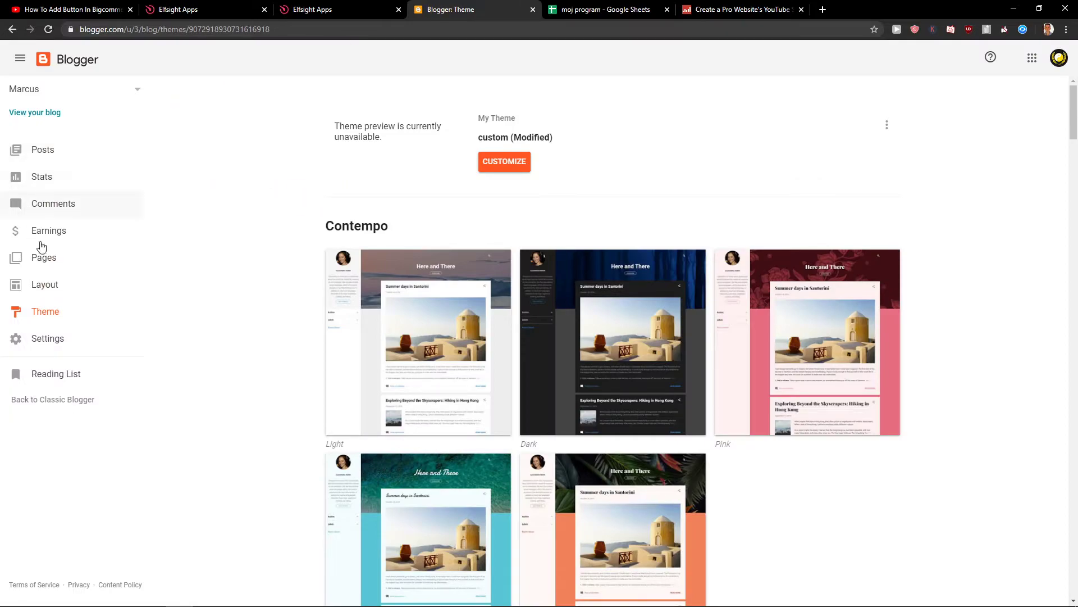
pyautogui.click(62, 267)
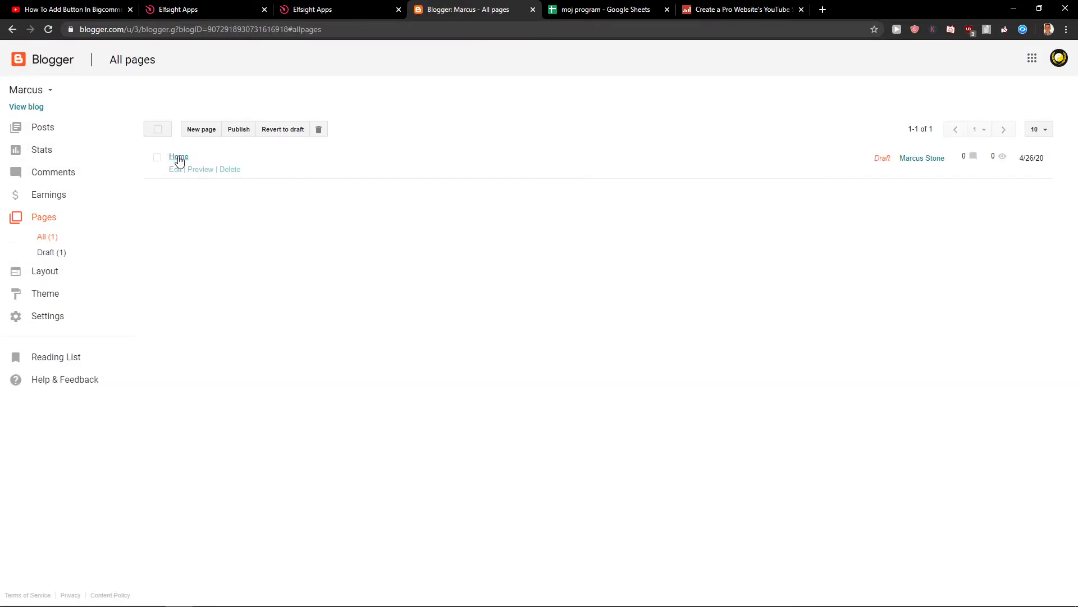
# Paste the Elfsight embed code into the Home page's HTML and preview The Tonight Show YouTube gallery.
pyautogui.click(179, 157)
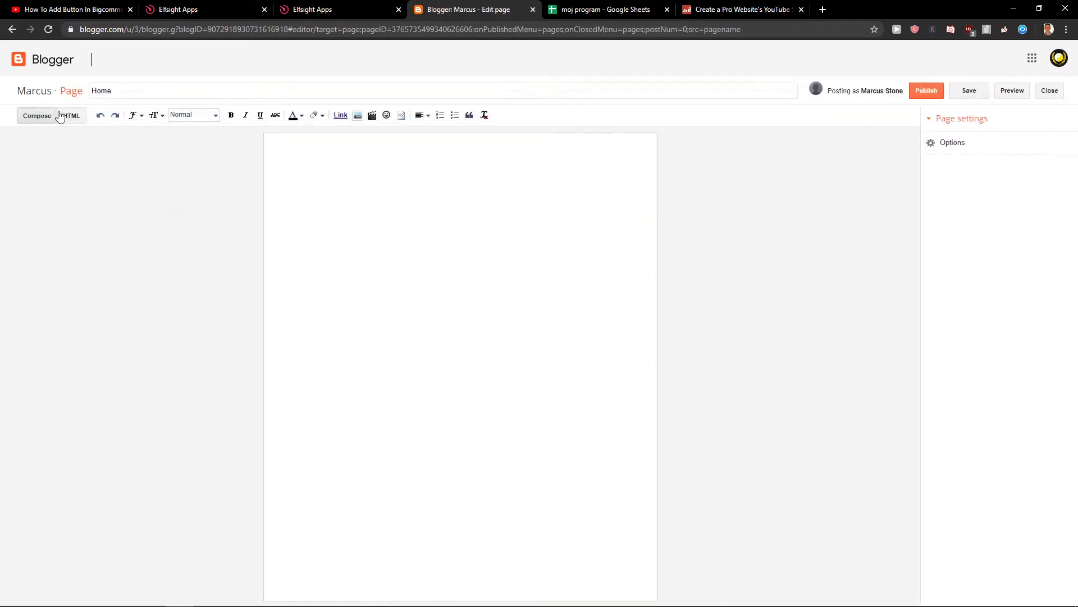
pyautogui.click(70, 119)
pyautogui.write('<script src="https://apps.elfsight.com/p/platform.js" defer></script> <div class="elfsight-app-0842e63a-9807-4779-b27b-9b568f628093"></div>')
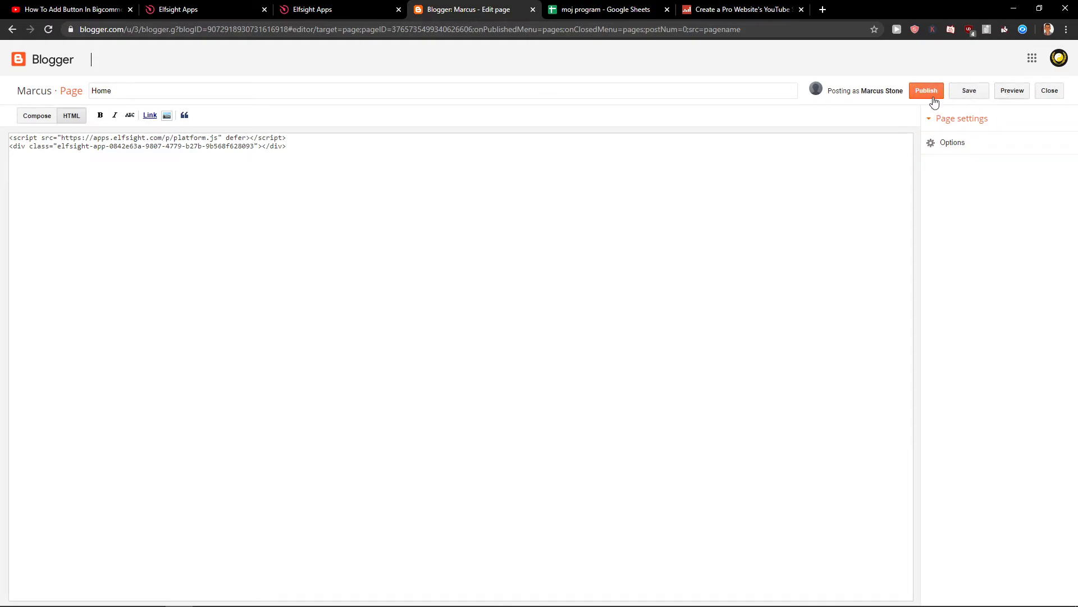
pyautogui.click(1010, 94)
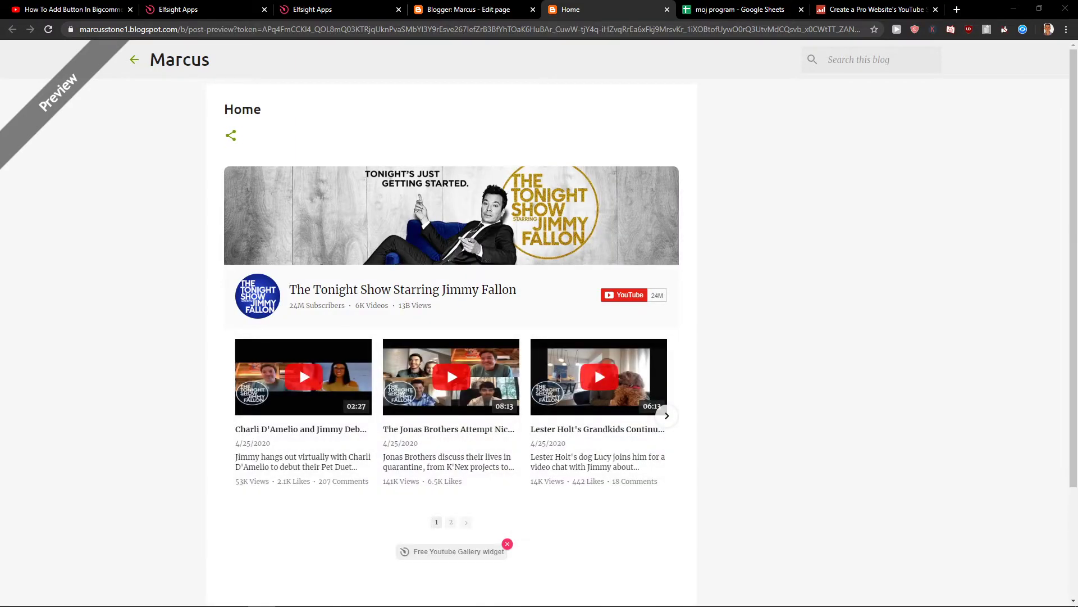
pyautogui.scroll(-2, 211, 354)
pyautogui.scroll(2, 306, 345)
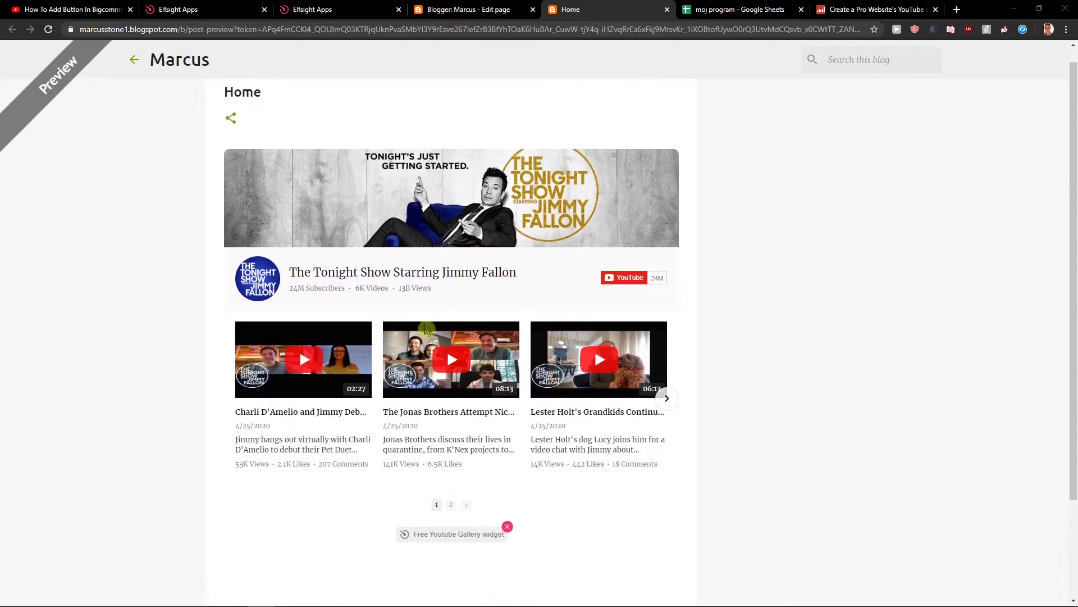
pyautogui.scroll(-2, 244, 296)
pyautogui.scroll(-1, 315, 349)
pyautogui.scroll(3, 399, 405)
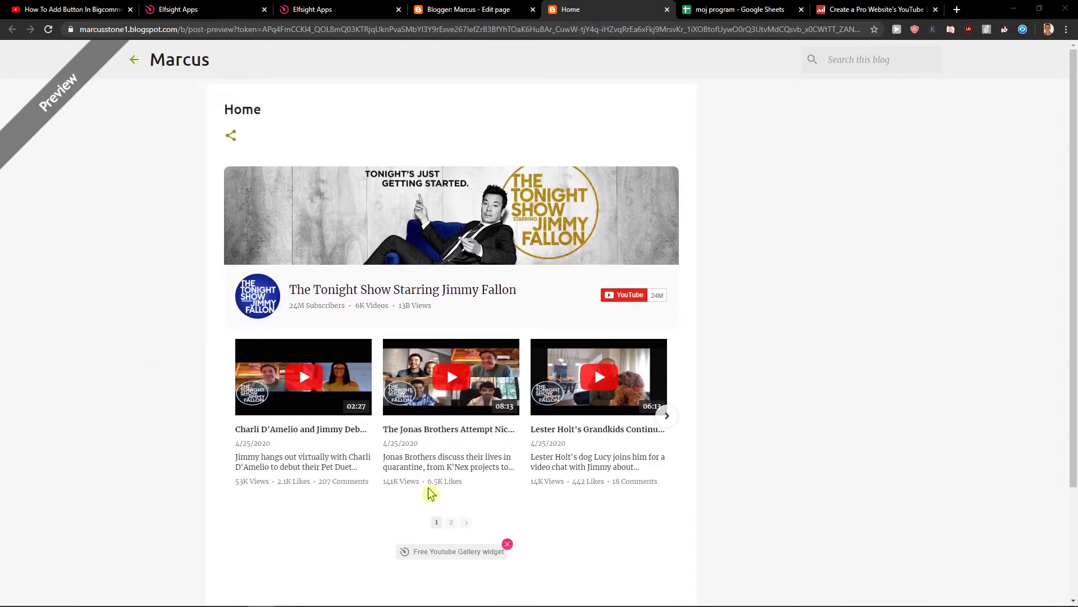
pyautogui.scroll(-1, 443, 308)
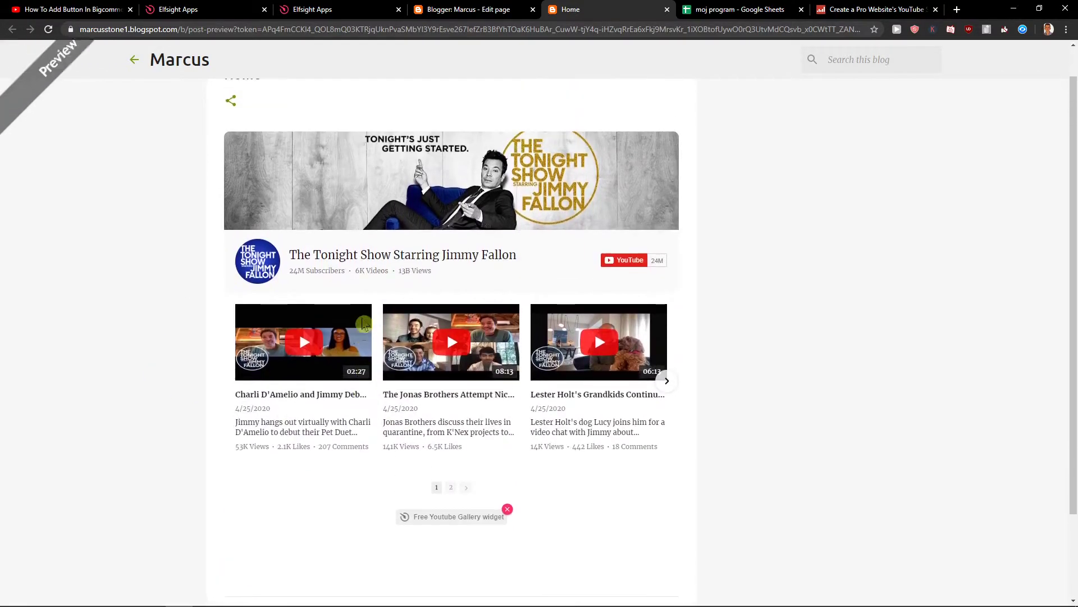
pyautogui.scroll(1, 324, 308)
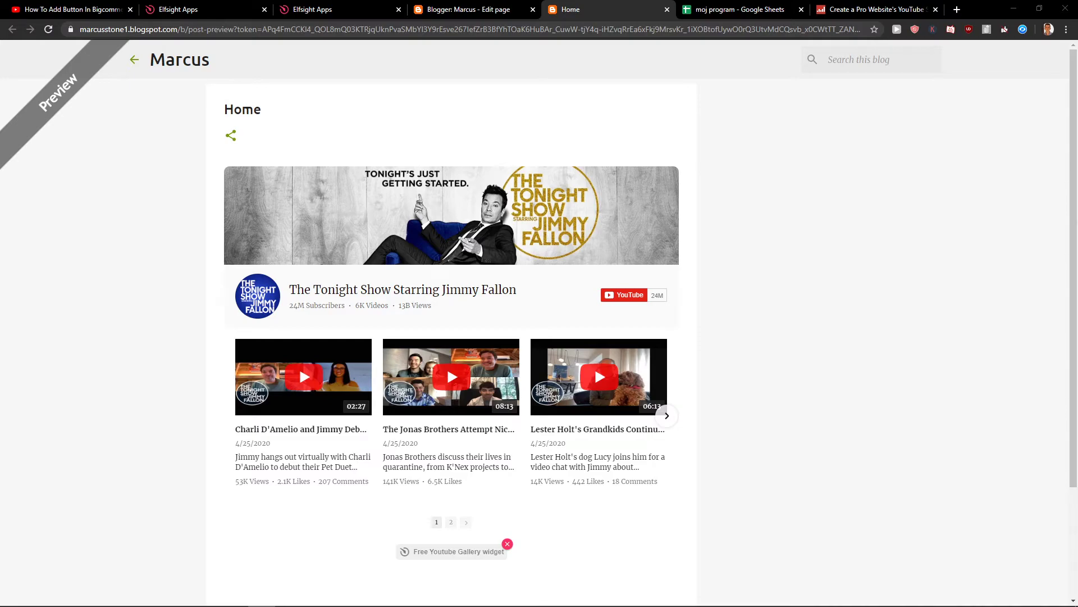
# Close Elfsight's Add the widget dialog and view Team Showcase's All Apps Pack plans: $15, $30, $75 monthly.
pyautogui.click(202, 8)
pyautogui.click(140, 104)
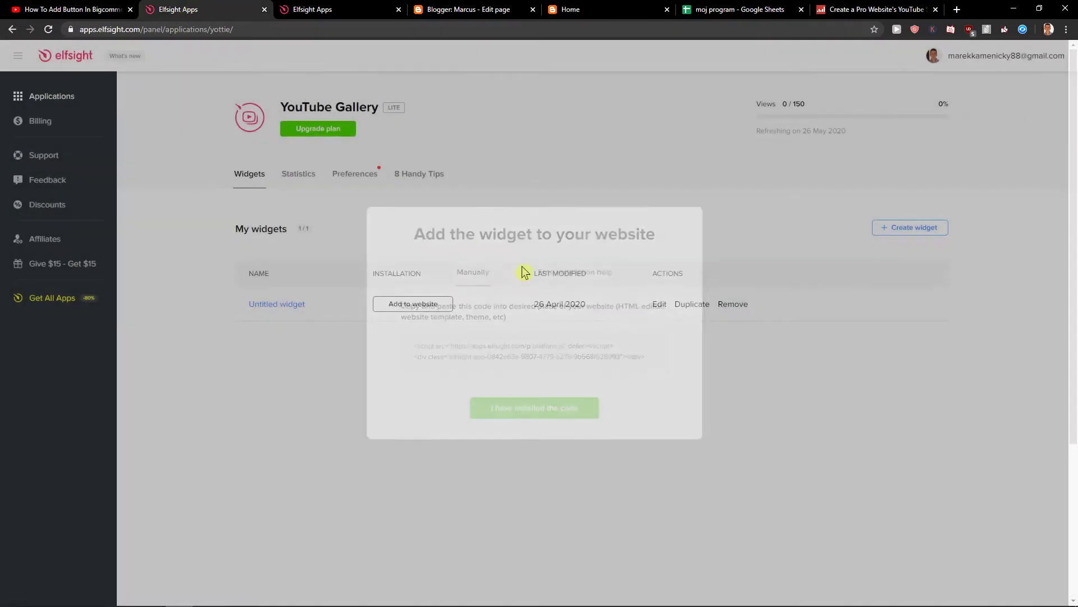
pyautogui.click(732, 303)
pyautogui.click(50, 96)
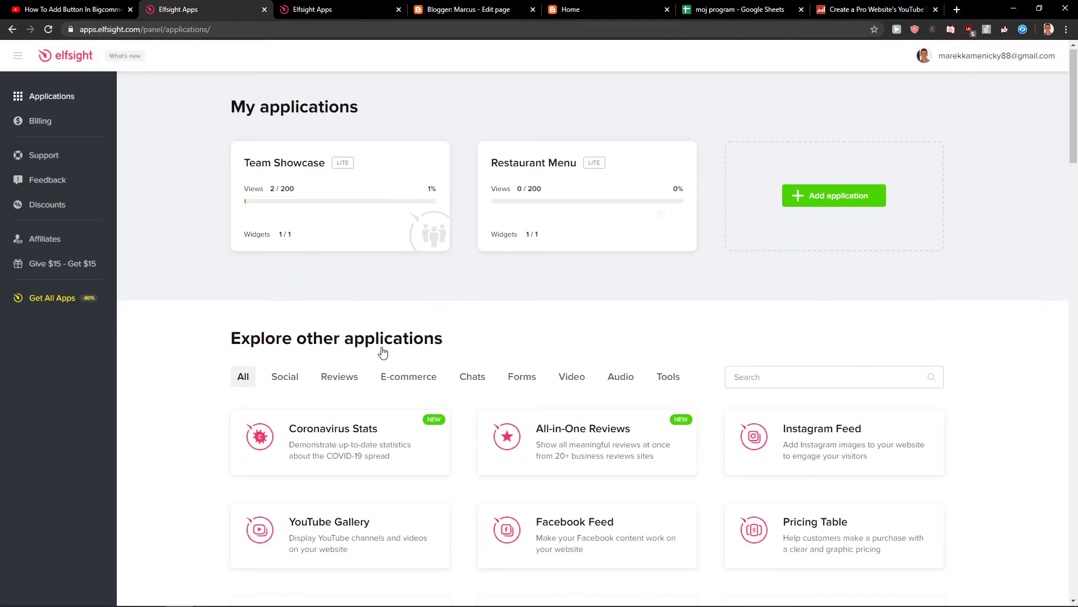
pyautogui.scroll(-5, 414, 351)
pyautogui.click(345, 8)
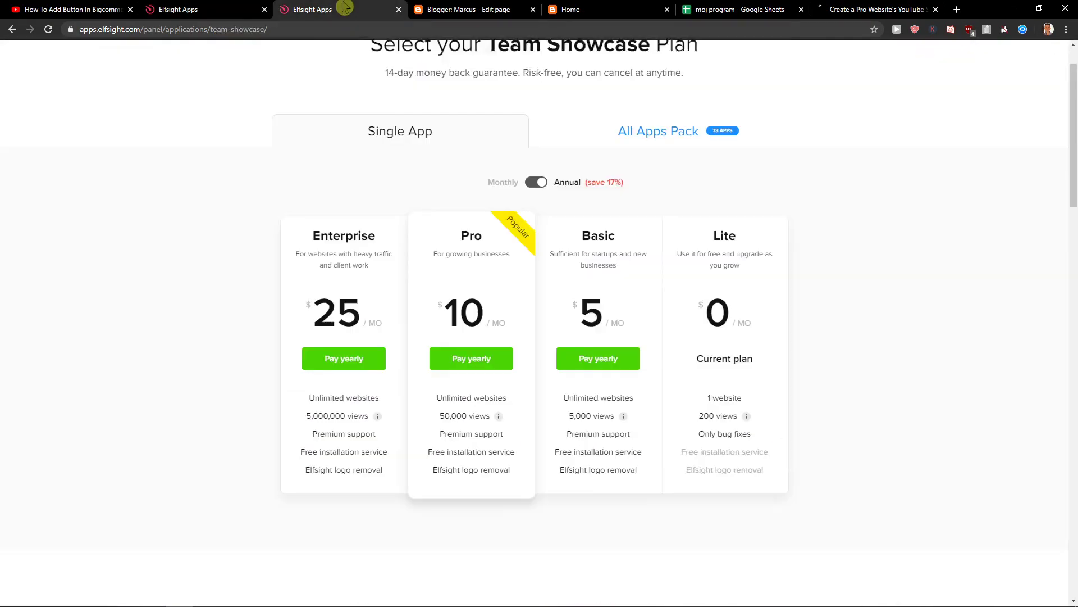
pyautogui.click(629, 138)
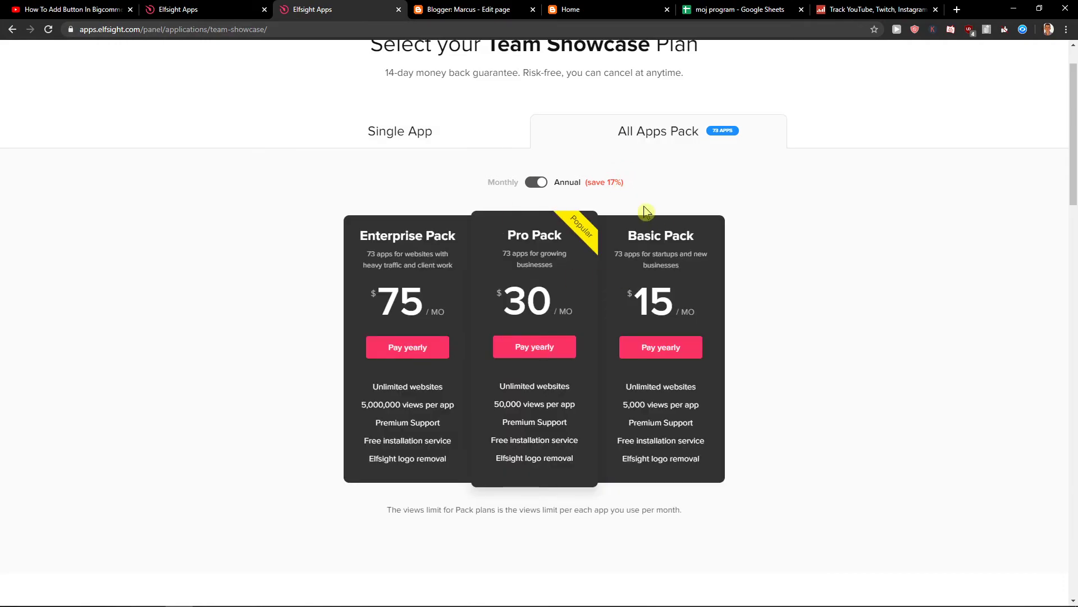